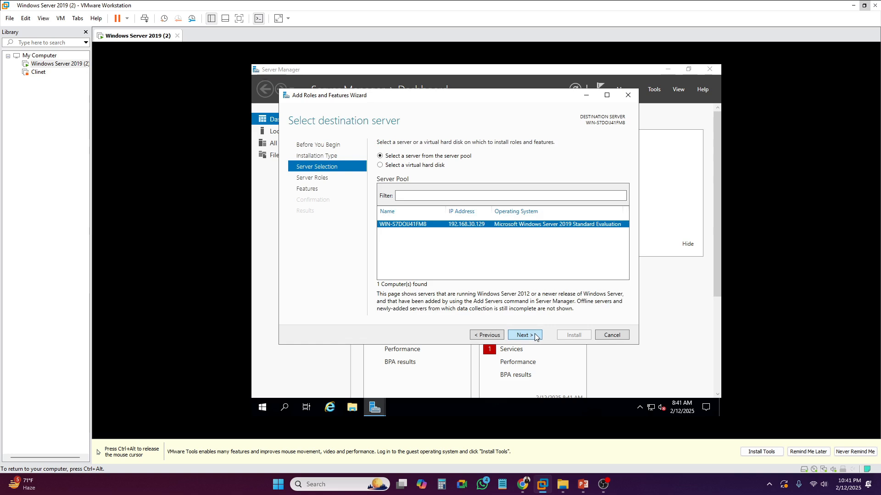
# Select the Active Directory Domain Services role for the chosen server, adding its required features and management tools
pyautogui.click(535, 338)
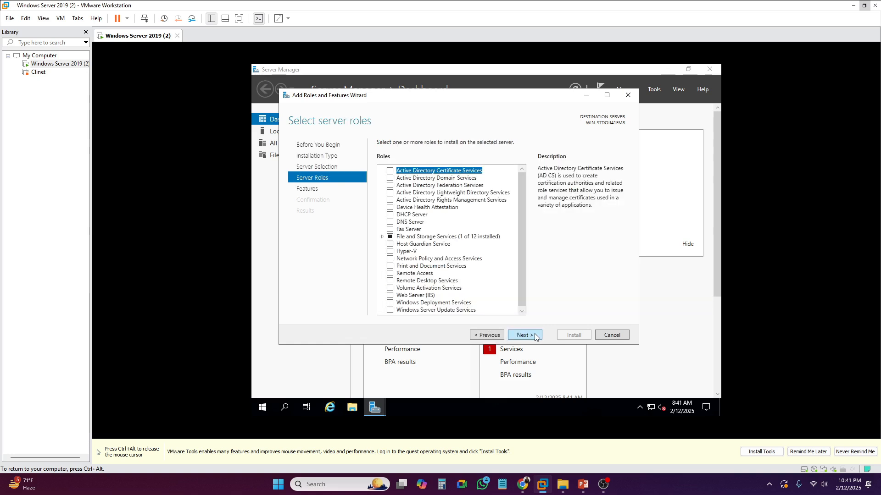
pyautogui.click(391, 178)
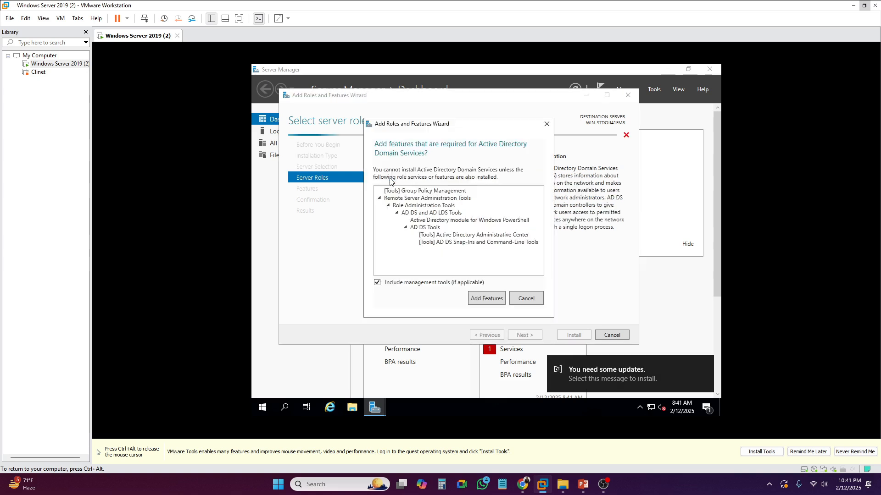
pyautogui.click(476, 300)
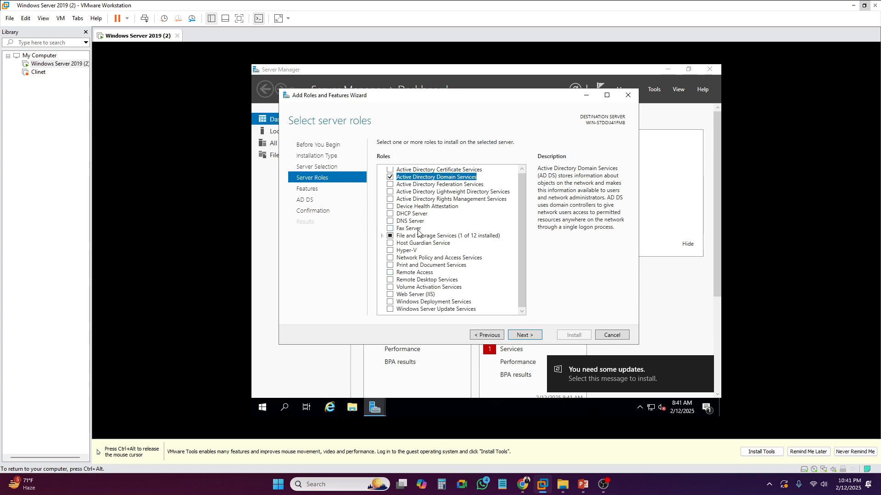
# Keep the default feature selection, install the Active Directory Domain Services role and close the wizard
pyautogui.click(525, 336)
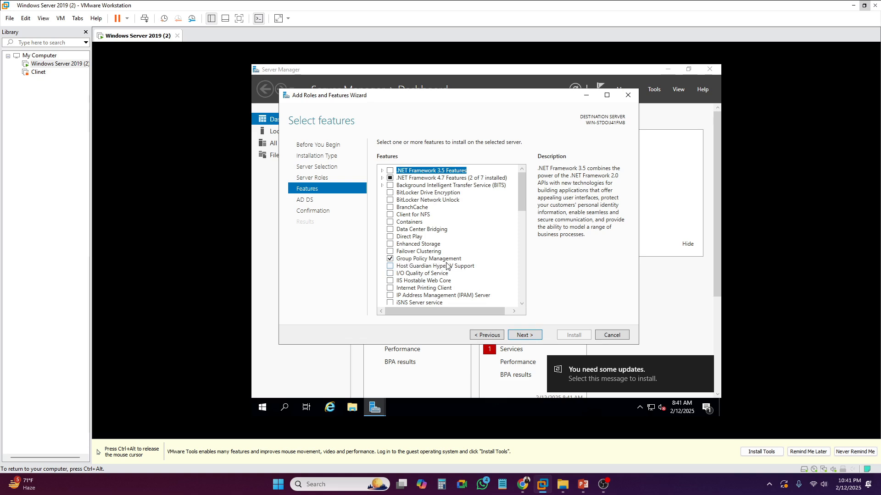
pyautogui.click(524, 335)
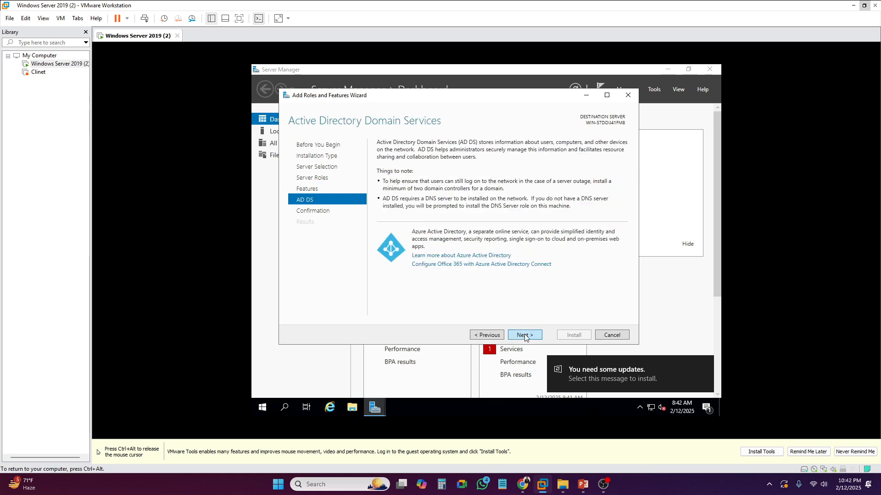
pyautogui.click(524, 335)
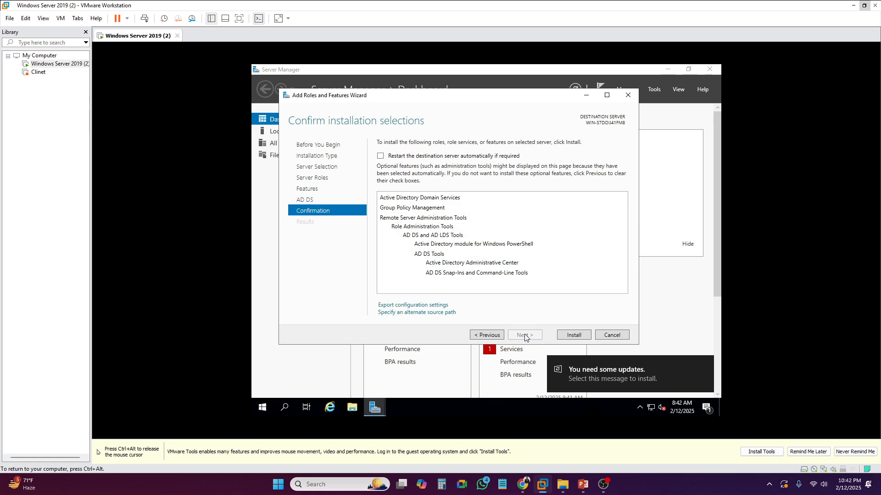
pyautogui.click(575, 335)
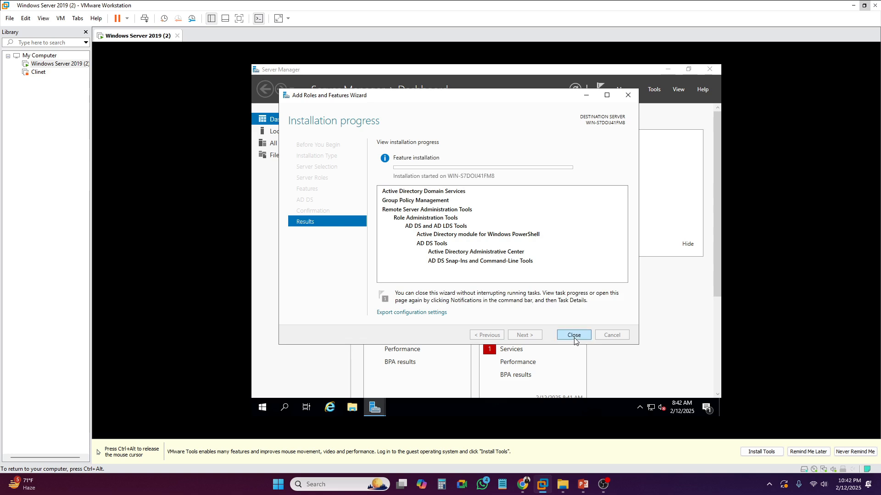
pyautogui.click(574, 336)
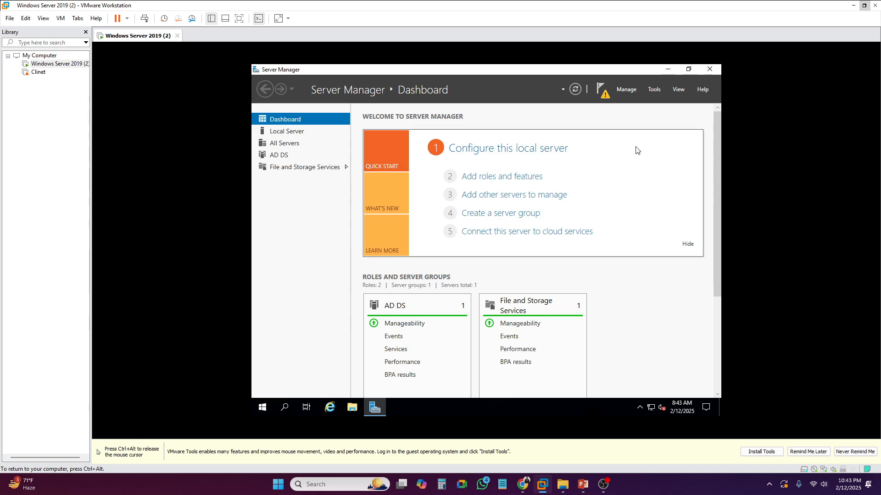
# Start promoting this server to a domain controller, adding a new forest with the root domain name techntea.com
pyautogui.click(604, 94)
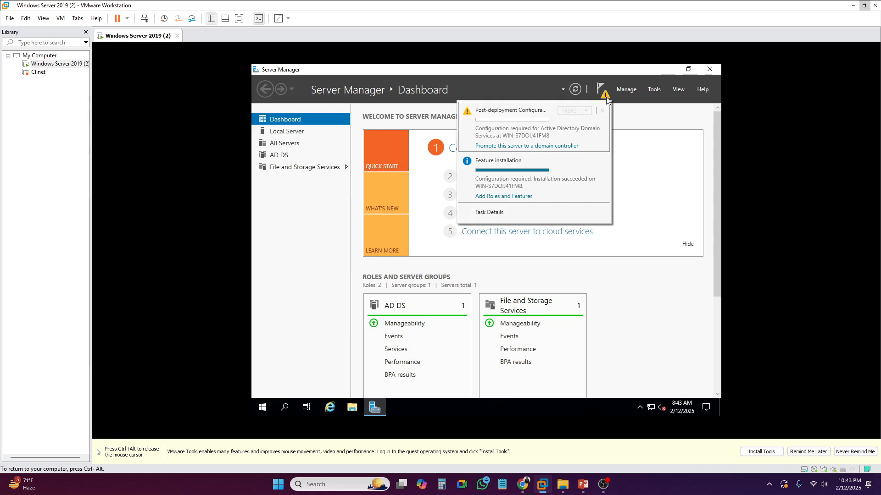
pyautogui.click(498, 147)
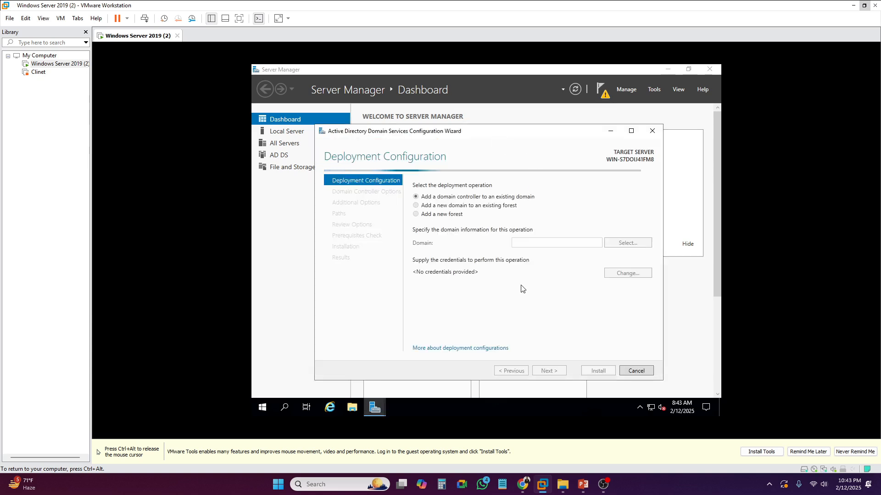
pyautogui.click(416, 215)
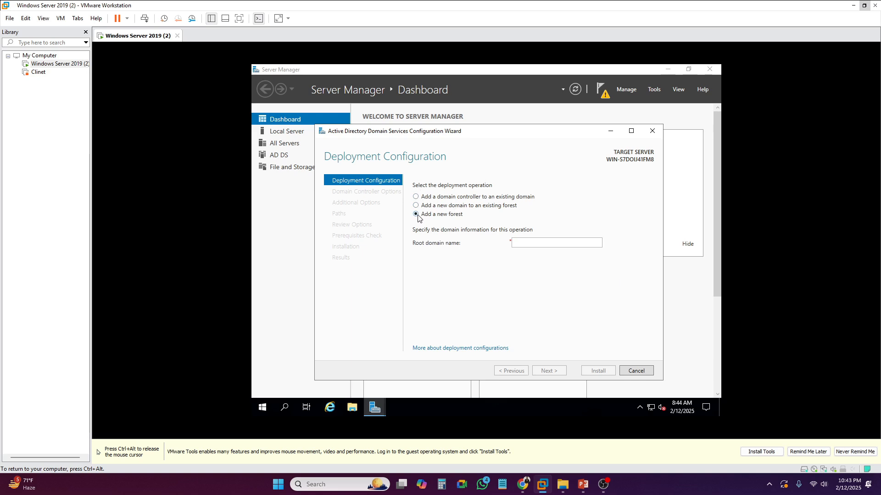
pyautogui.click(537, 244)
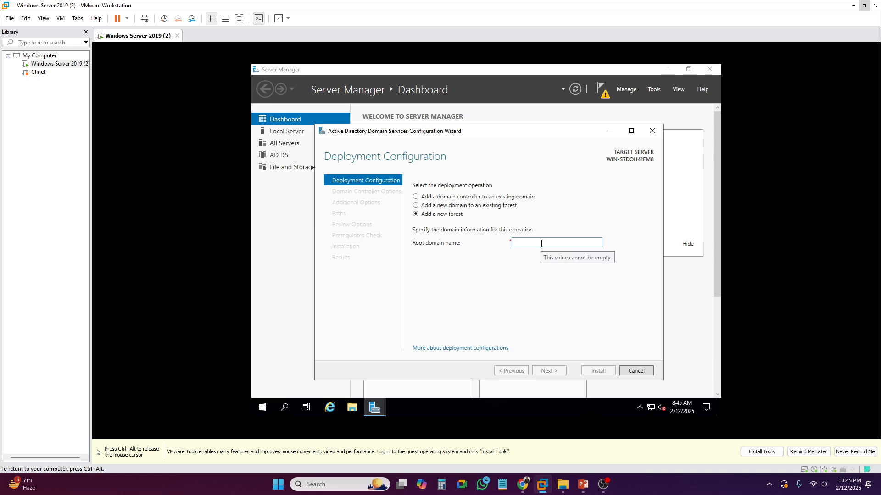
pyautogui.write('tech')
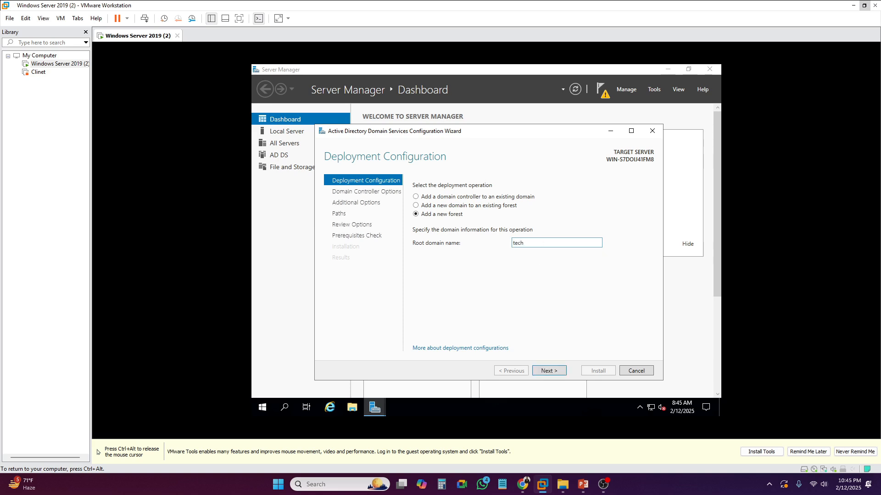
pyautogui.write('ntec')
pyautogui.press('BackSpace')
pyautogui.write('a.com')
pyautogui.click(549, 376)
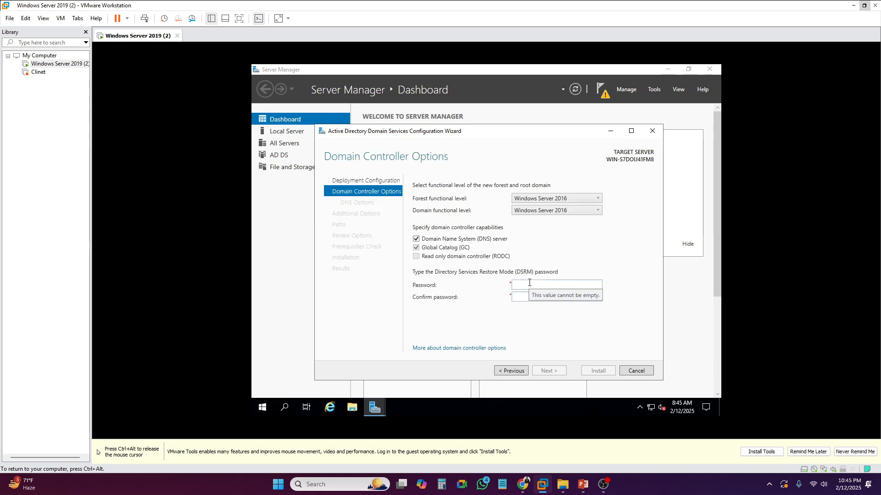
# Enter and confirm the Directory Services Restore Mode (DSRM) password, keeping the default domain controller options
pyautogui.click(537, 284)
pyautogui.write('••••')
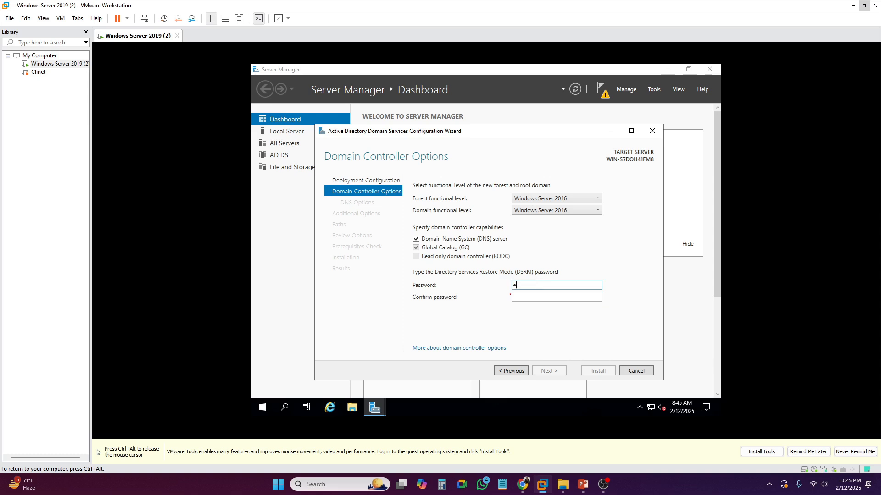
pyautogui.write('•••••')
pyautogui.click(568, 296)
pyautogui.write('•••••••••')
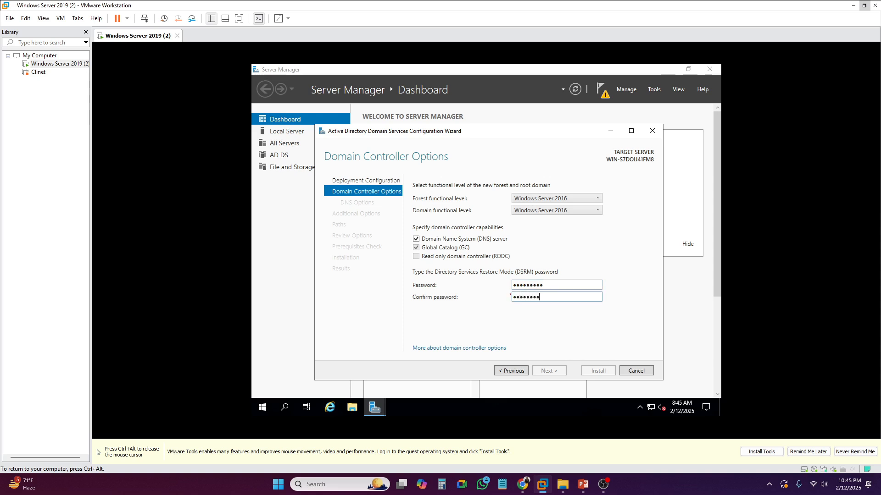
pyautogui.click(556, 376)
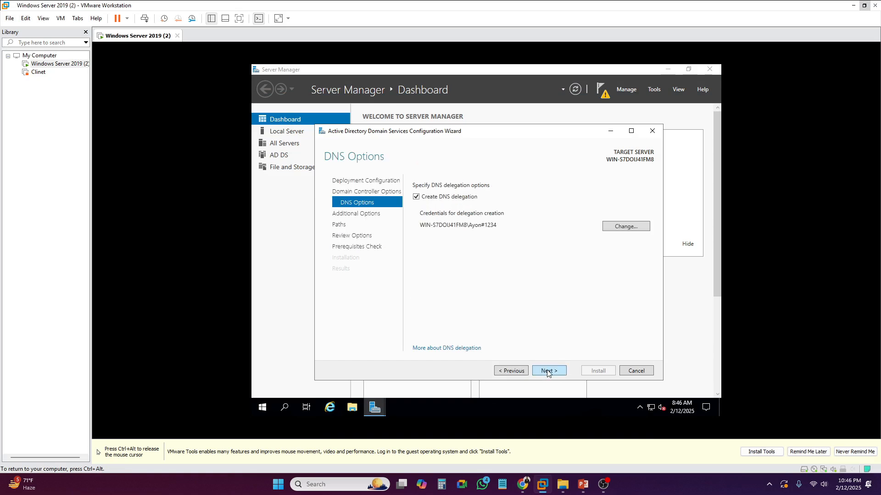
# Accept the DNS delegation options, the NetBIOS domain name TECHNTEA and the default database, log and SYSVOL folders
pyautogui.click(548, 372)
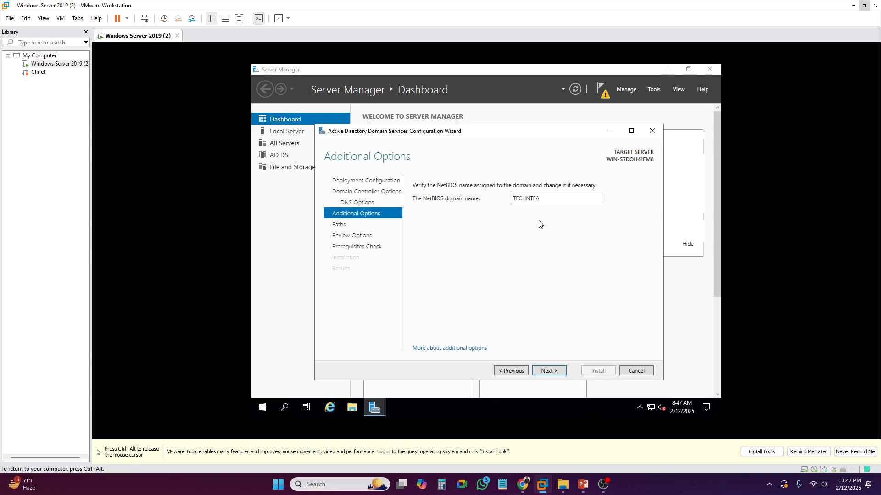
pyautogui.click(553, 371)
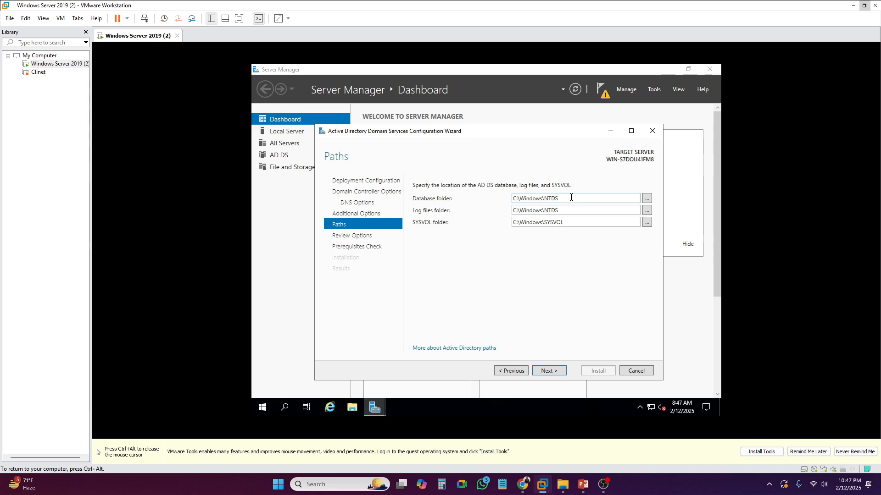
pyautogui.click(549, 371)
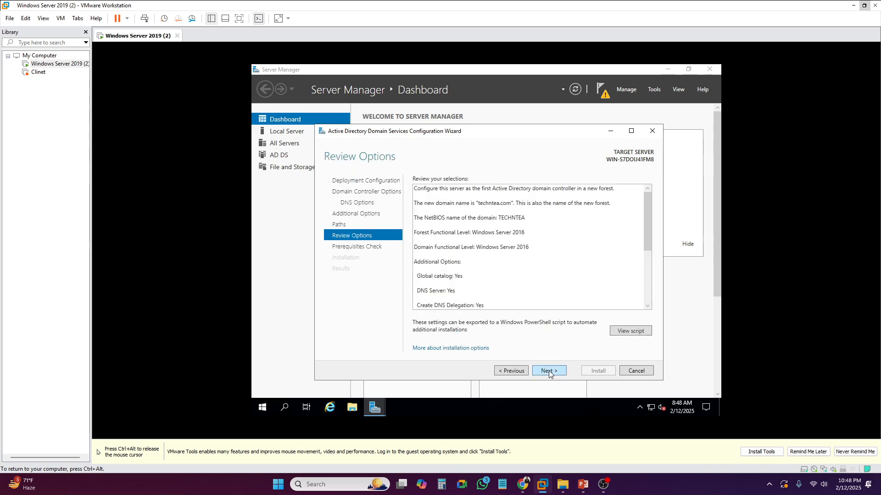
# Review the deployment selections, run the prerequisites check and start the domain controller installation
pyautogui.scroll(-3, 541, 291)
pyautogui.scroll(3, 541, 292)
pyautogui.click(558, 373)
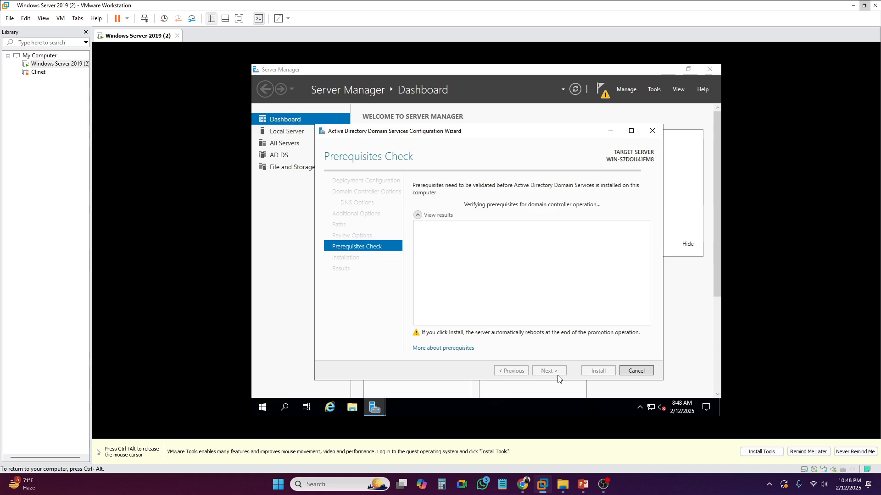
pyautogui.scroll(-1, 566, 321)
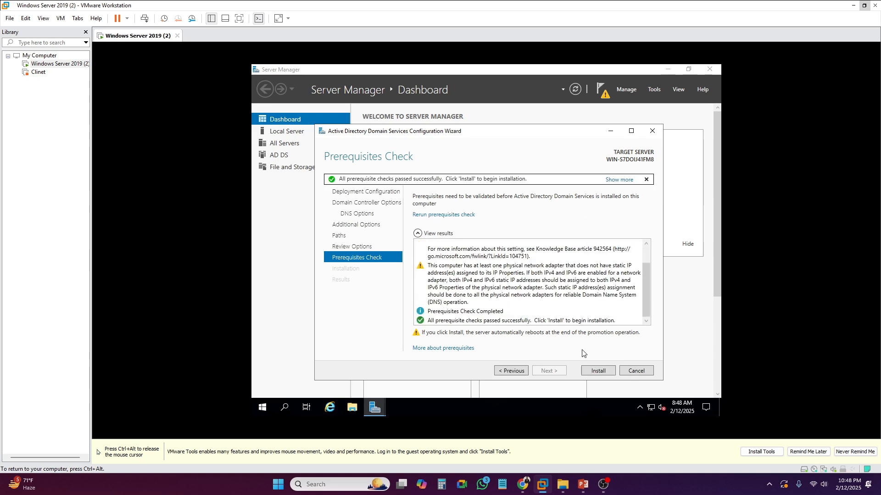
pyautogui.click(595, 372)
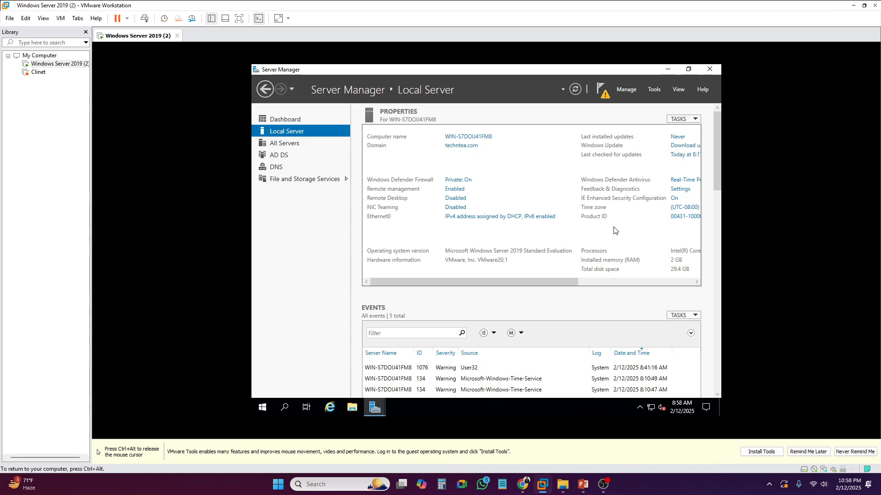
# Allow Remote Desktop connections to the local server, accept the firewall exception and apply the change
pyautogui.click(455, 200)
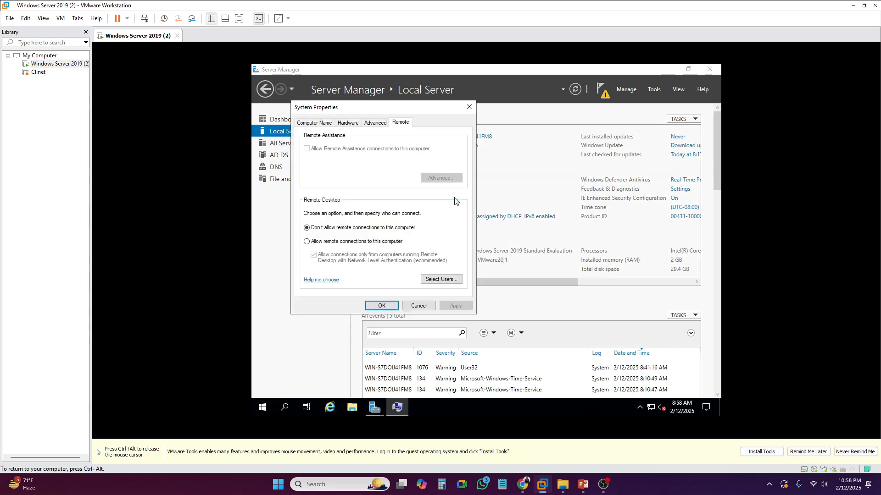
pyautogui.click(308, 241)
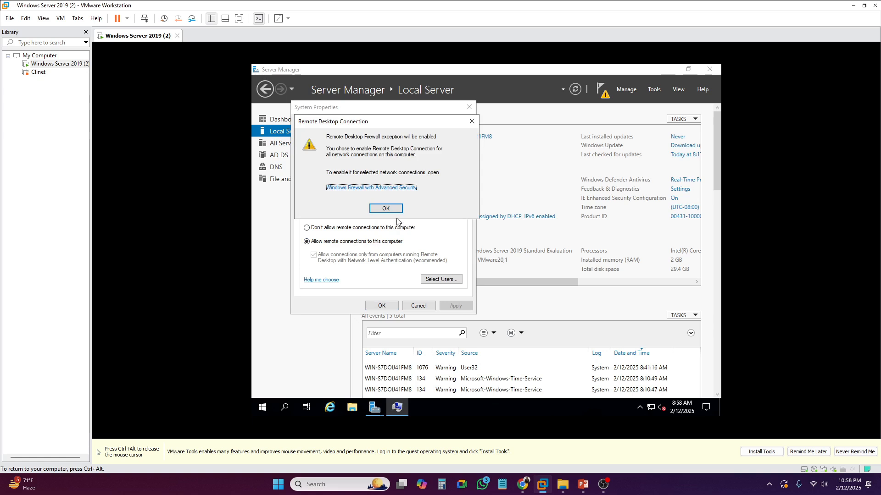
pyautogui.click(386, 208)
pyautogui.click(390, 306)
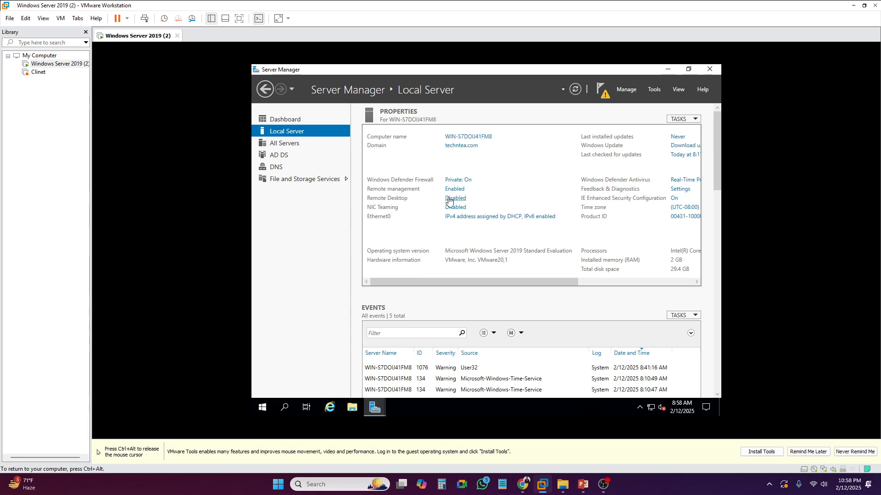
# Check the installation progress in the Active Directory Domain Services Configuration Wizard and return to the Local Server properties
pyautogui.click(377, 409)
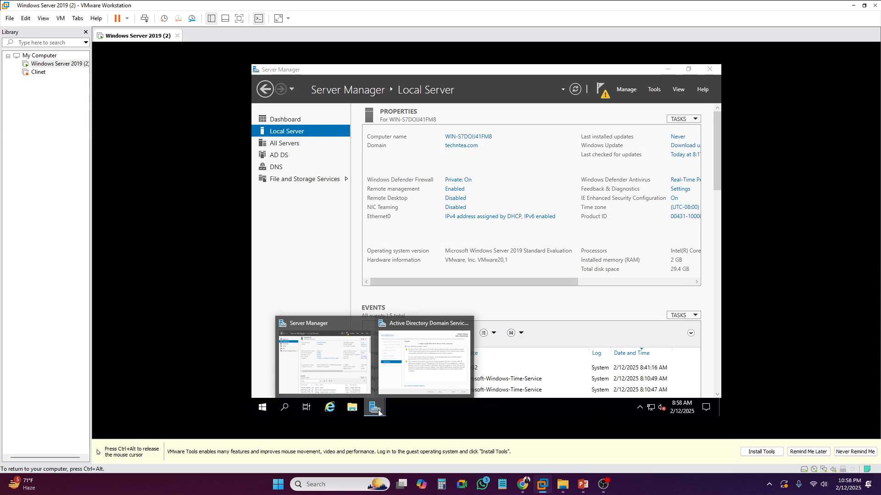
pyautogui.click(420, 375)
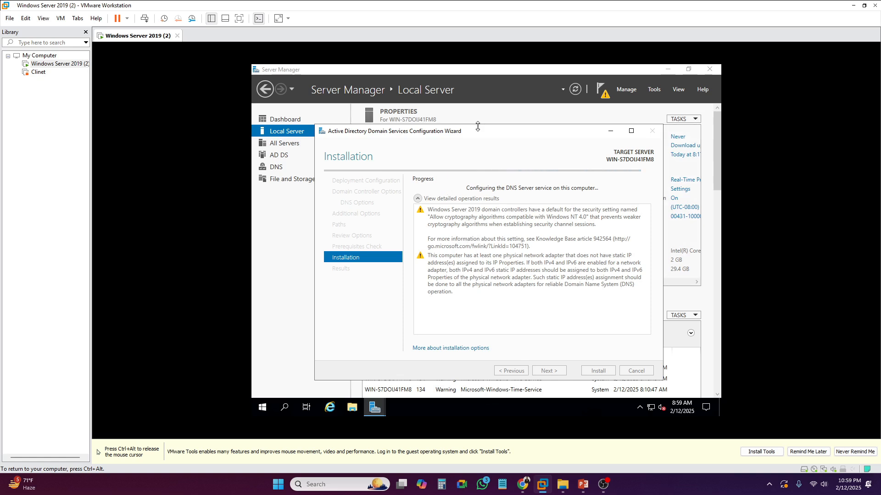
pyautogui.moveTo(478, 131); pyautogui.dragTo(516, 261)
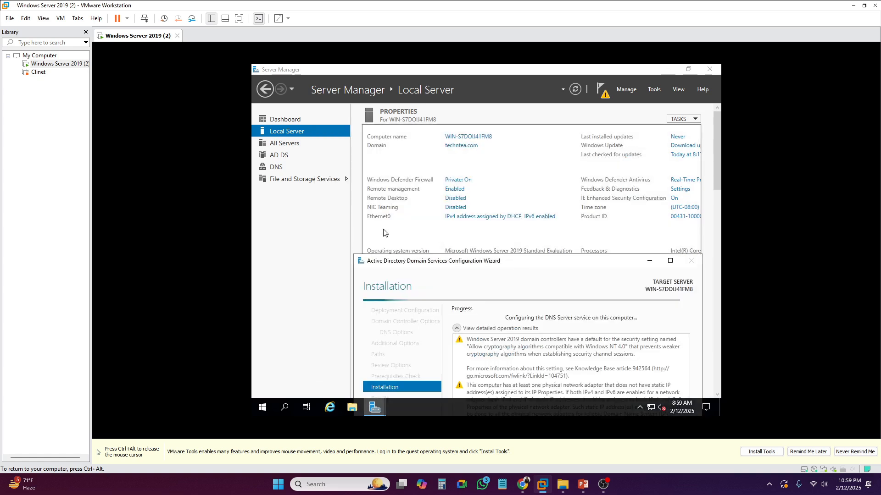
pyautogui.moveTo(437, 266); pyautogui.dragTo(437, 94)
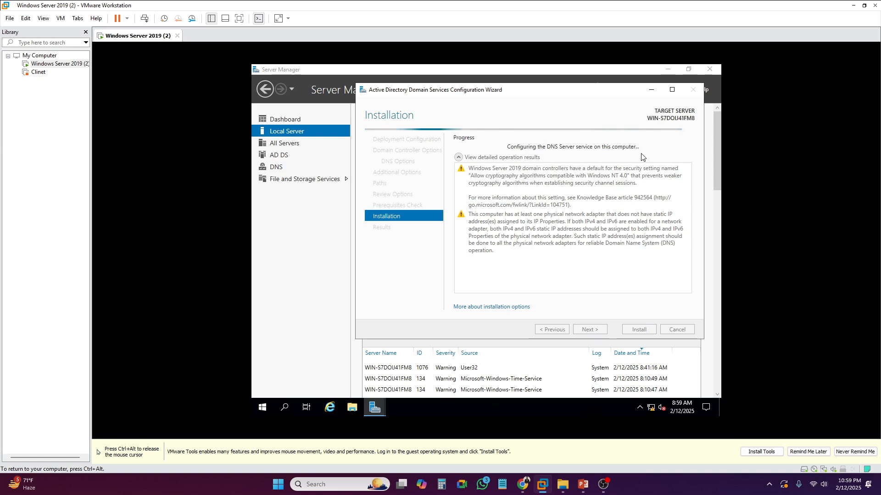
pyautogui.click(652, 91)
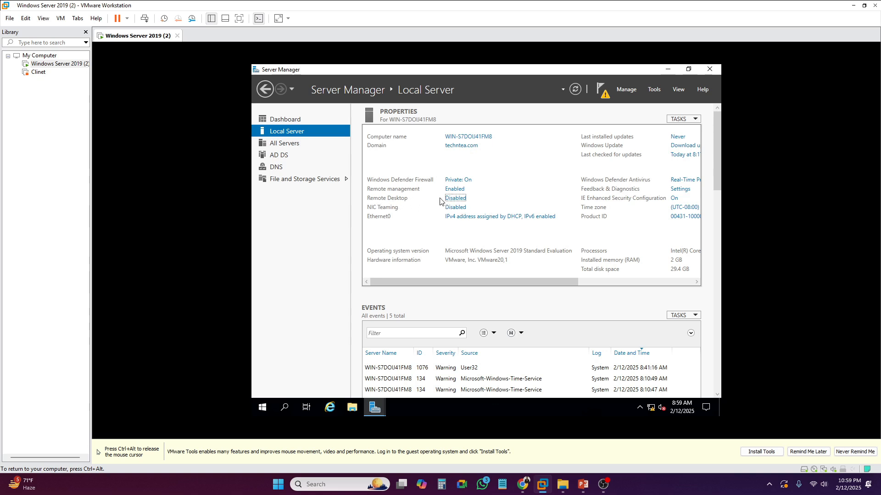
pyautogui.moveTo(380, 412)
pyautogui.click(416, 395)
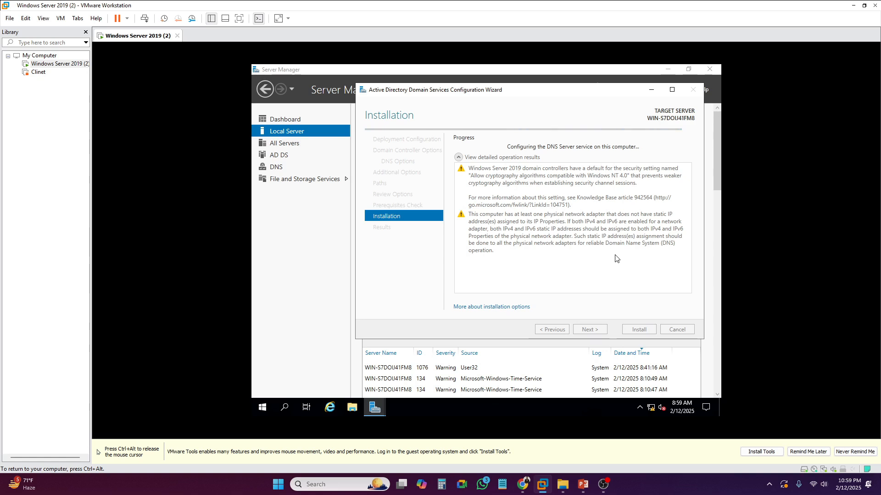
pyautogui.click(651, 89)
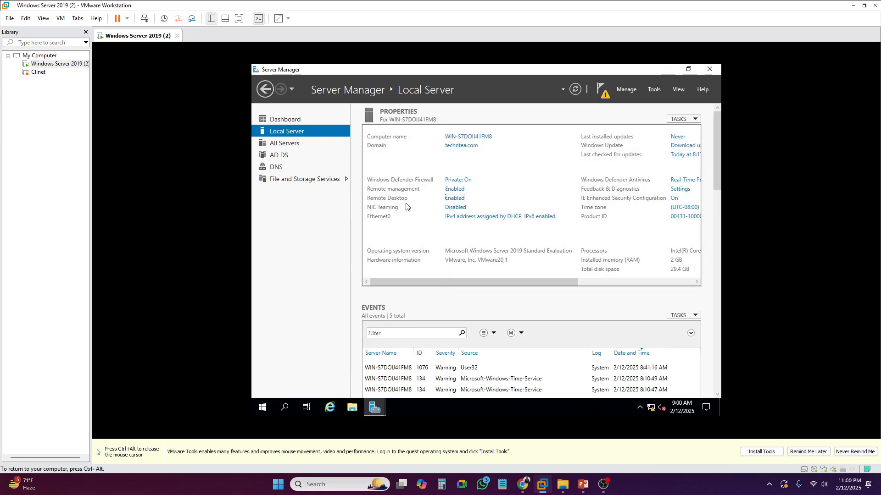
# Open the Remote Desktop settings of the local server
pyautogui.click(456, 200)
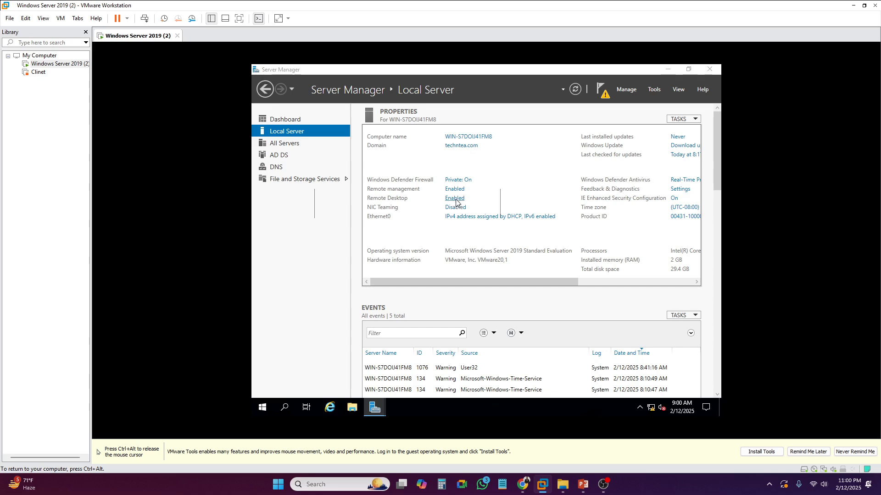